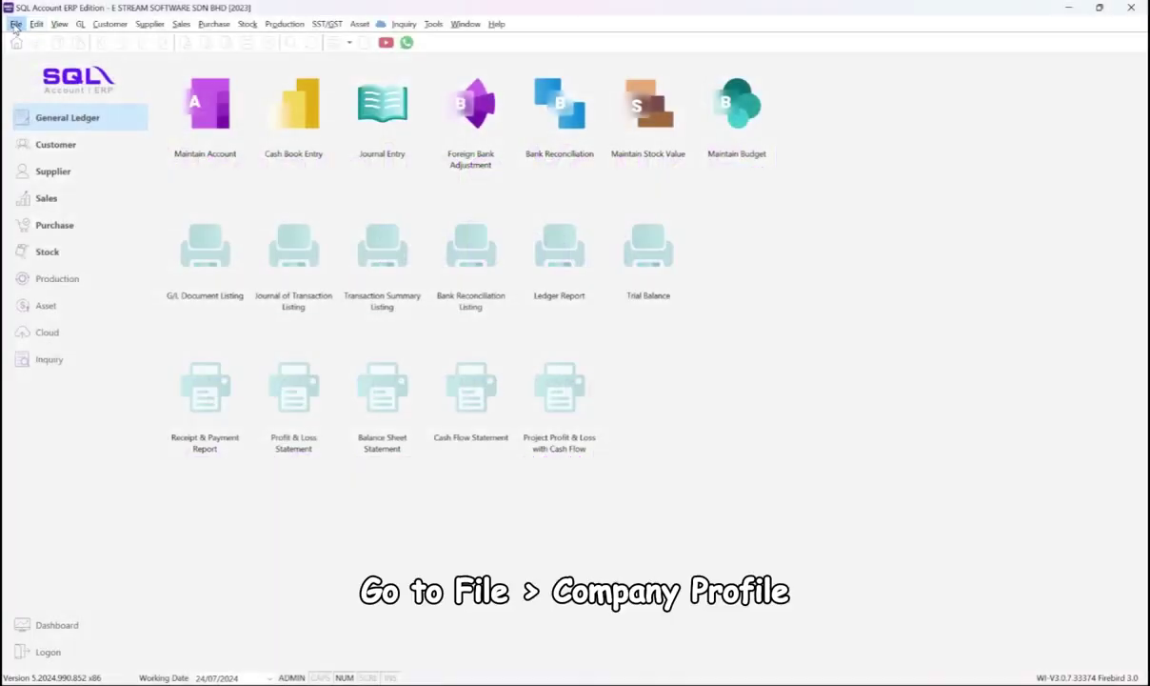
# - Open the File menu to reach the Company Profile option
pyautogui.click(15, 24)
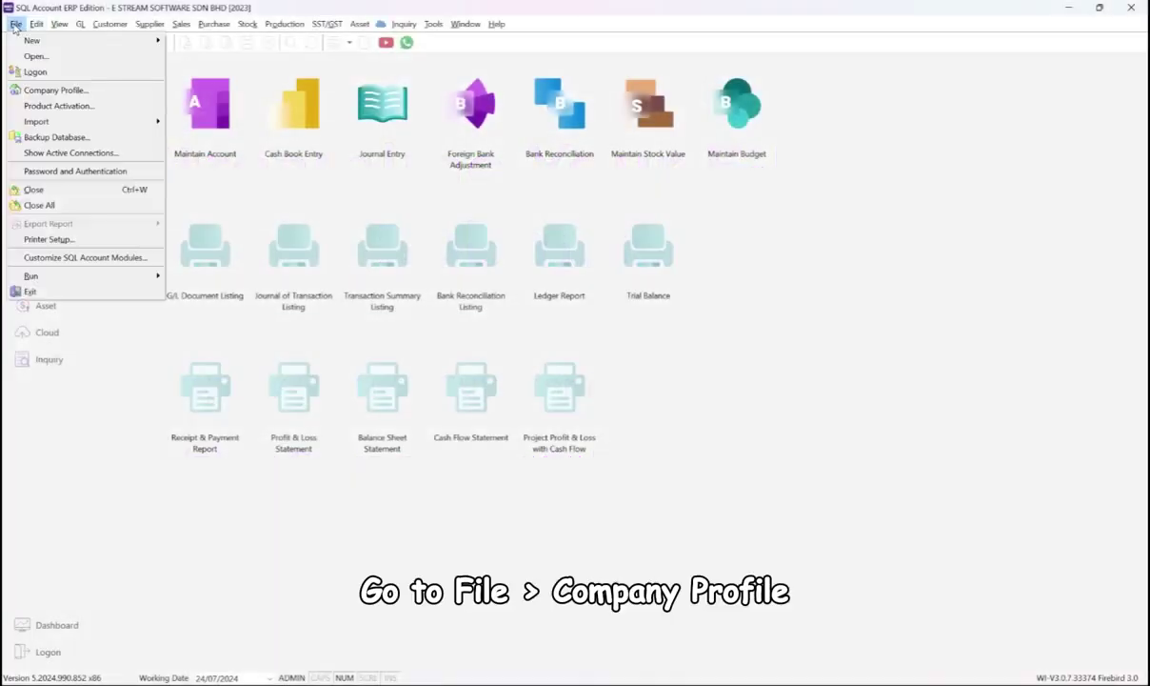
# - Fill the company's registration numbers and TIN from the MyInvois Reg. No lookup
pyautogui.click(28, 91)
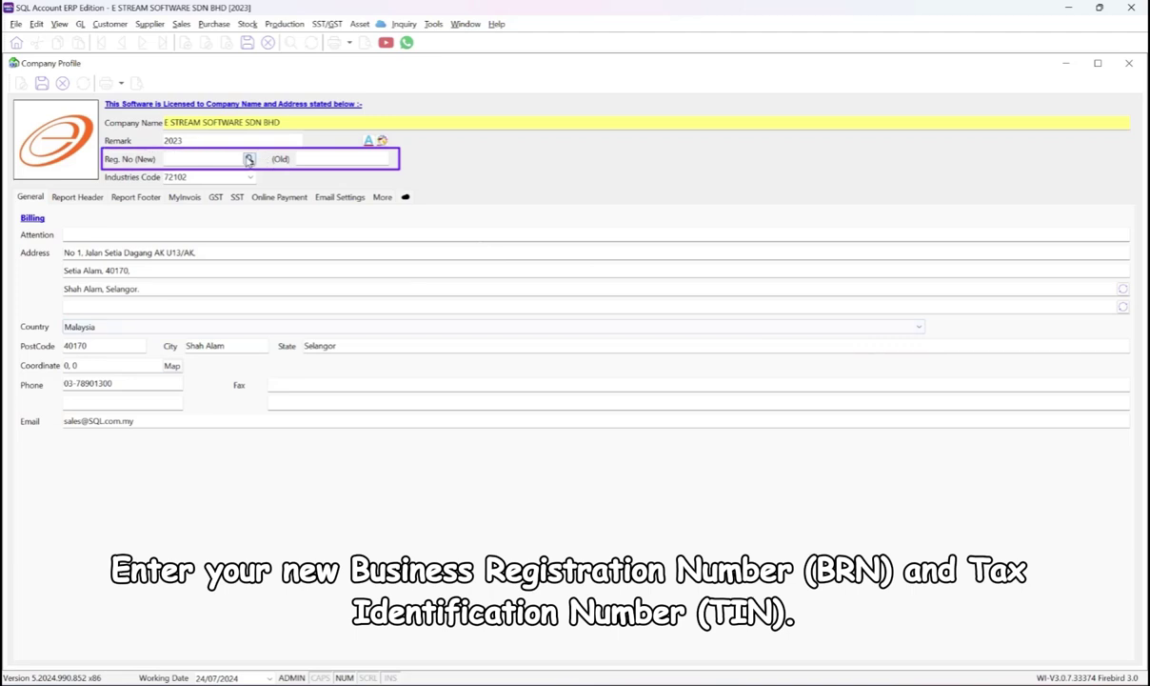
pyautogui.click(184, 196)
pyautogui.click(250, 159)
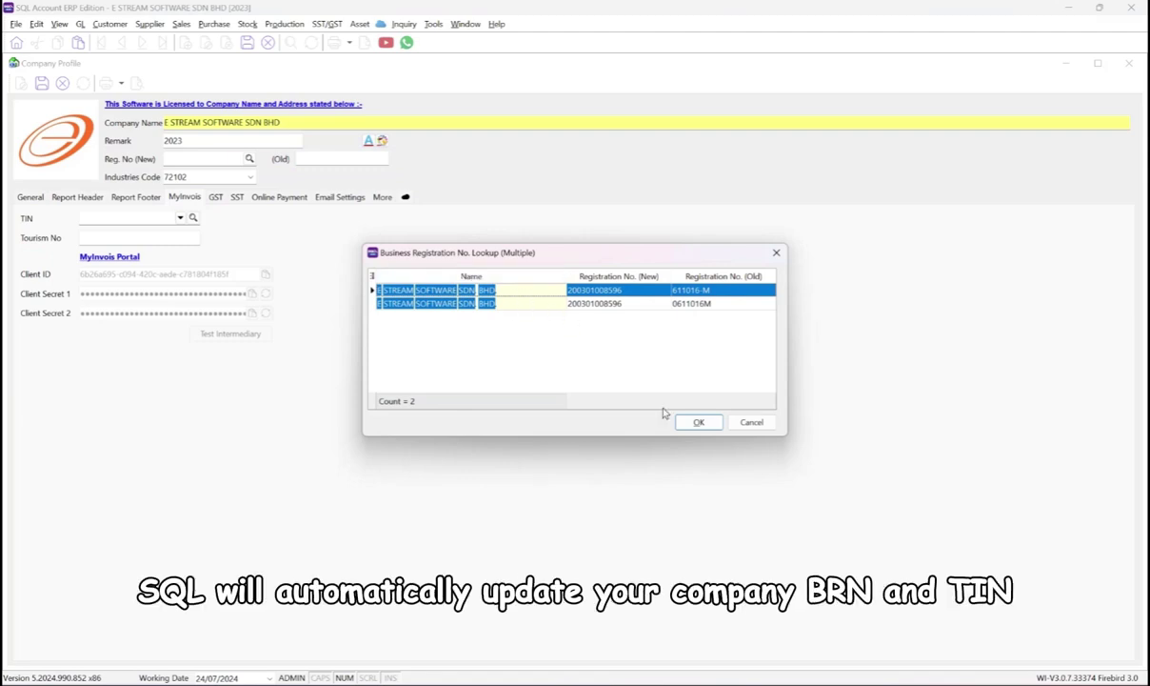
pyautogui.click(697, 422)
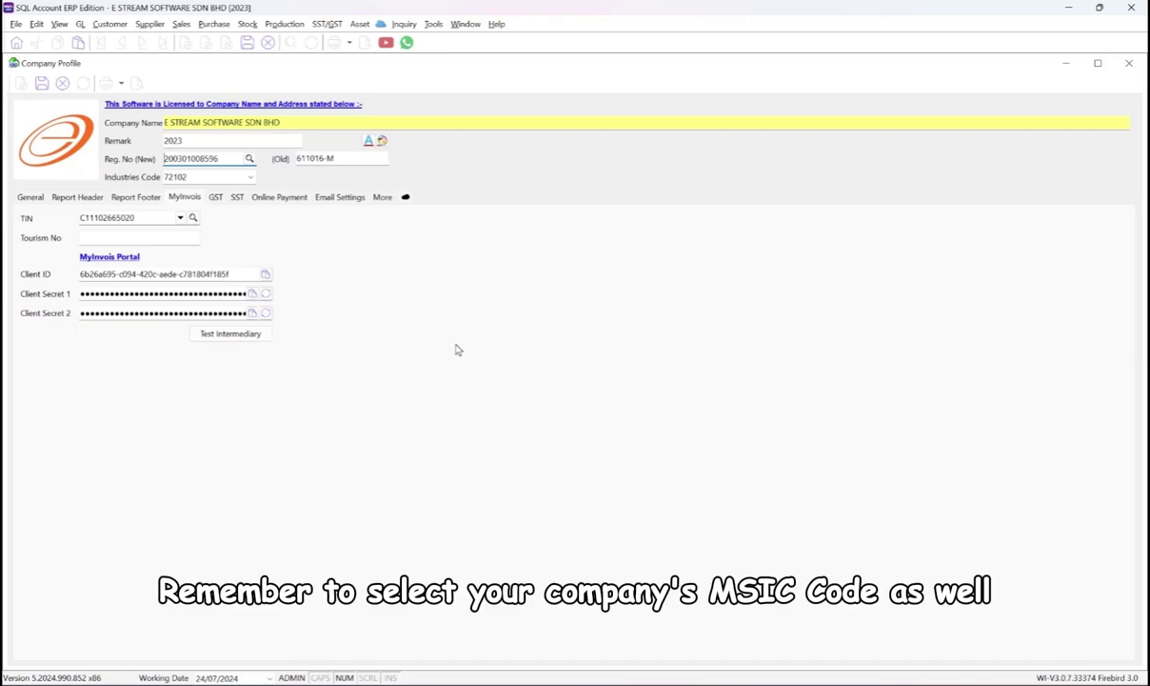
# - Save the company profile with Country set to Malaysia, then review the SST tab
pyautogui.click(43, 84)
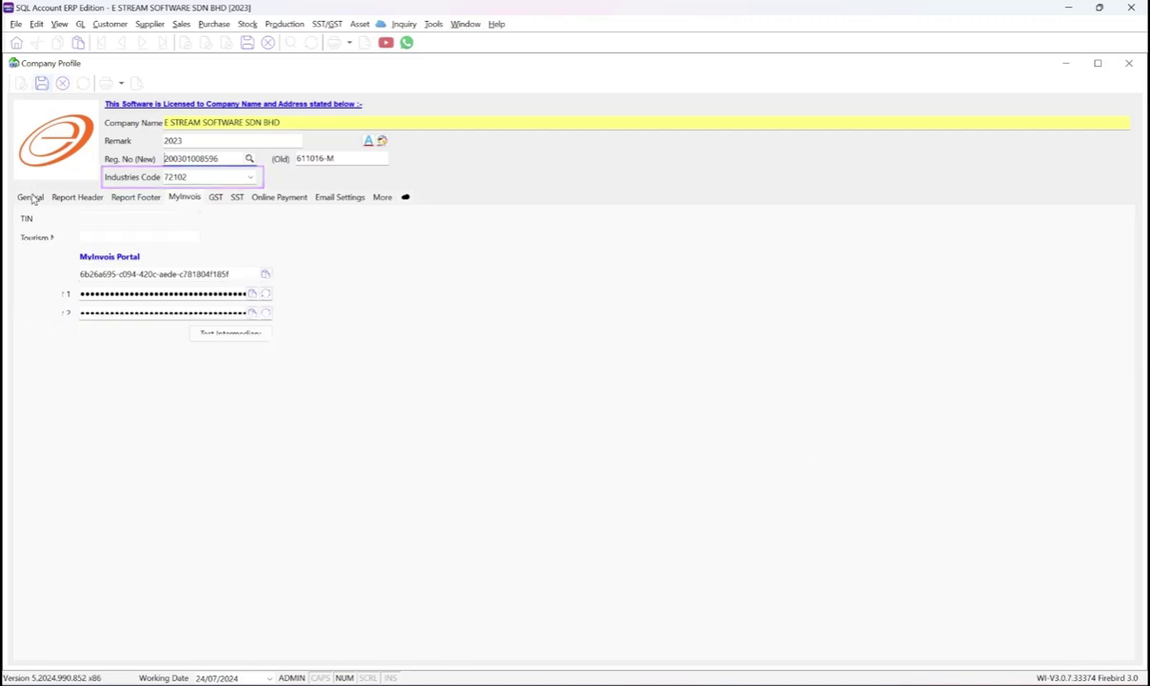
pyautogui.click(31, 198)
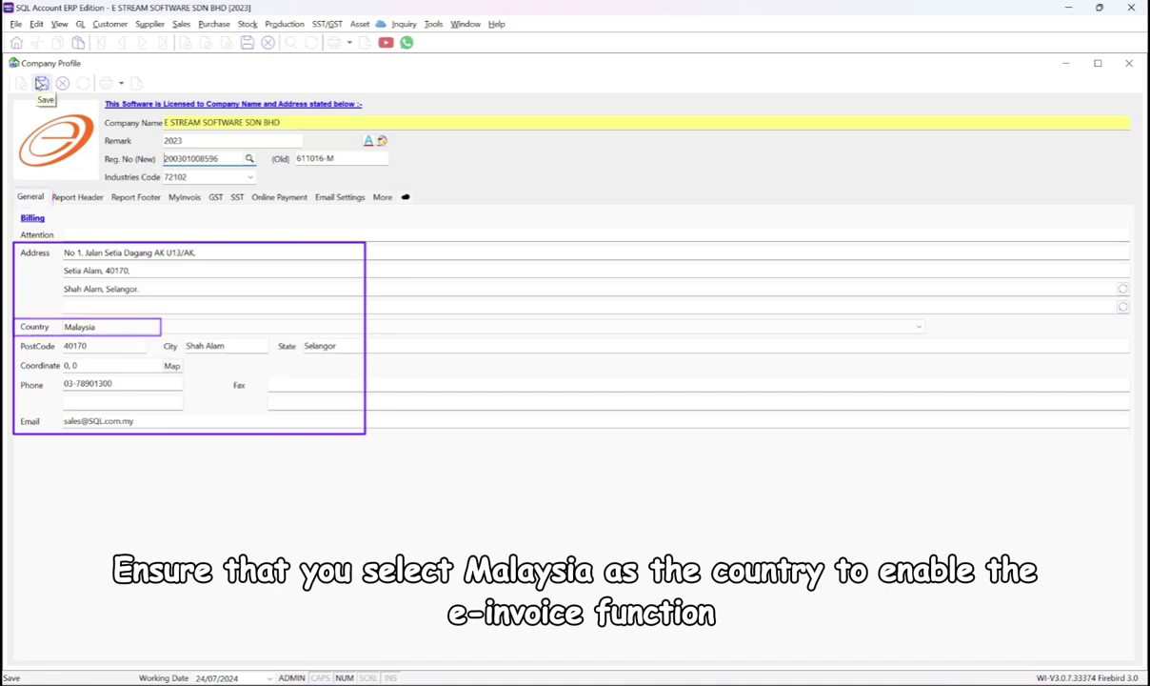
pyautogui.click(41, 83)
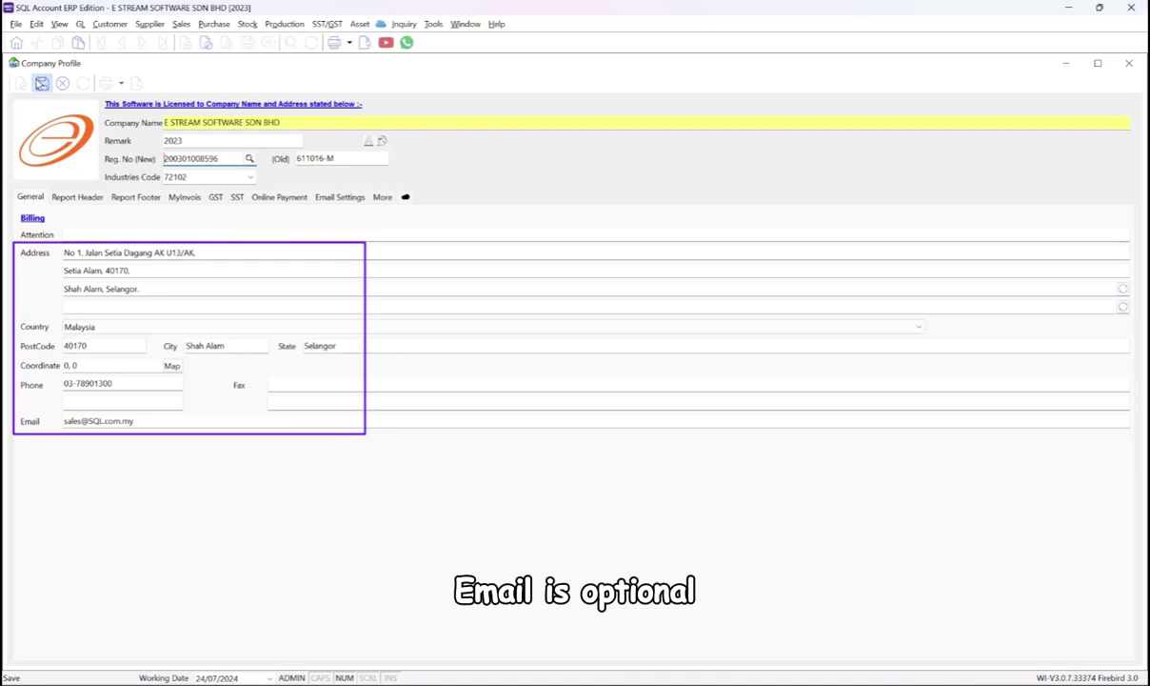
pyautogui.click(237, 197)
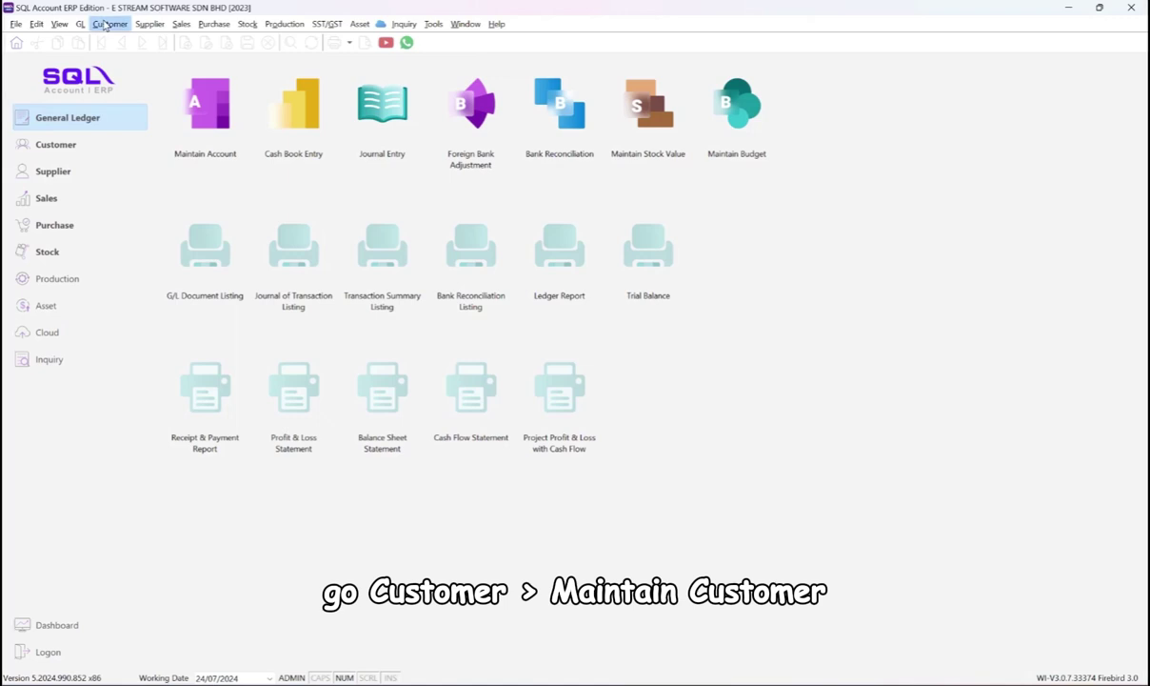
# - Run TIN Lookup in Maintain Customer and save new BRN and TIN for all 16 customers
pyautogui.click(108, 24)
pyautogui.click(142, 40)
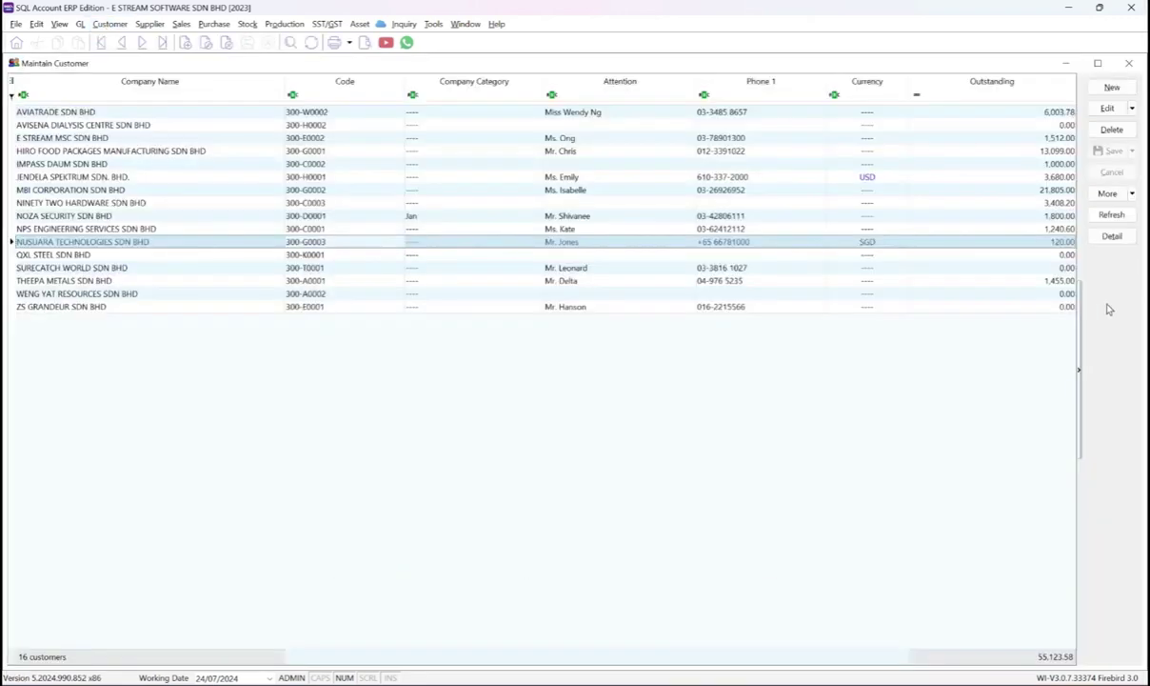
pyautogui.rightClick(1081, 286)
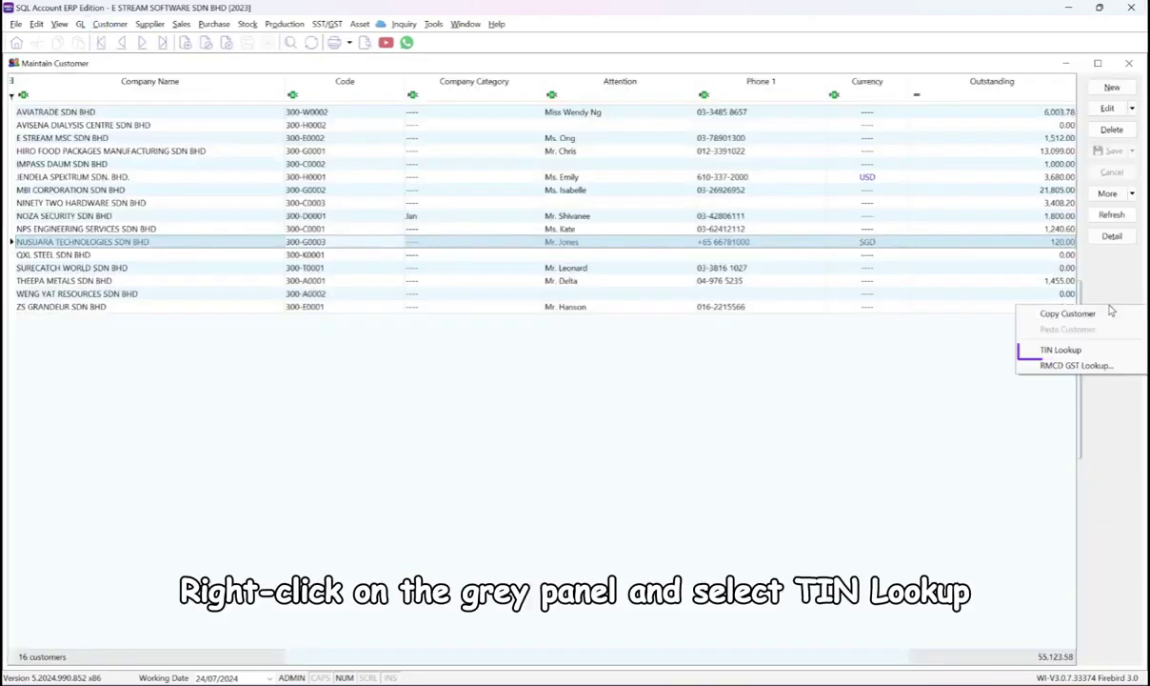
pyautogui.click(1057, 348)
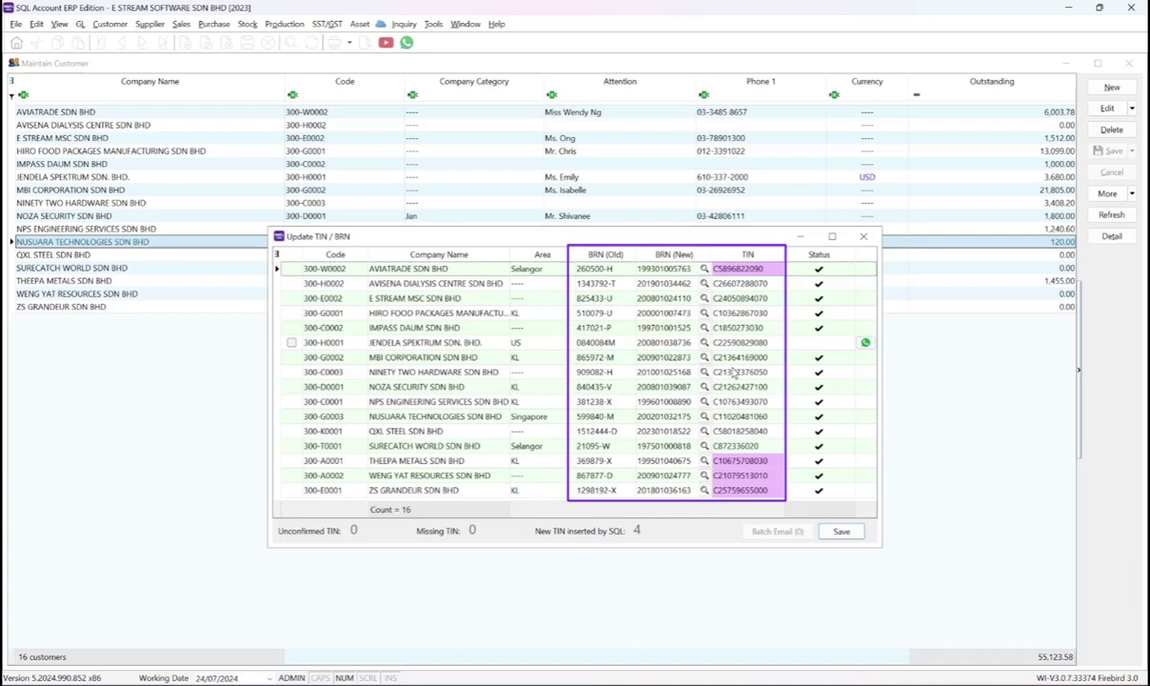
pyautogui.click(840, 532)
# - Dismiss the success message and open E STREAM MSC SDN BHD's customer record
pyautogui.click(658, 369)
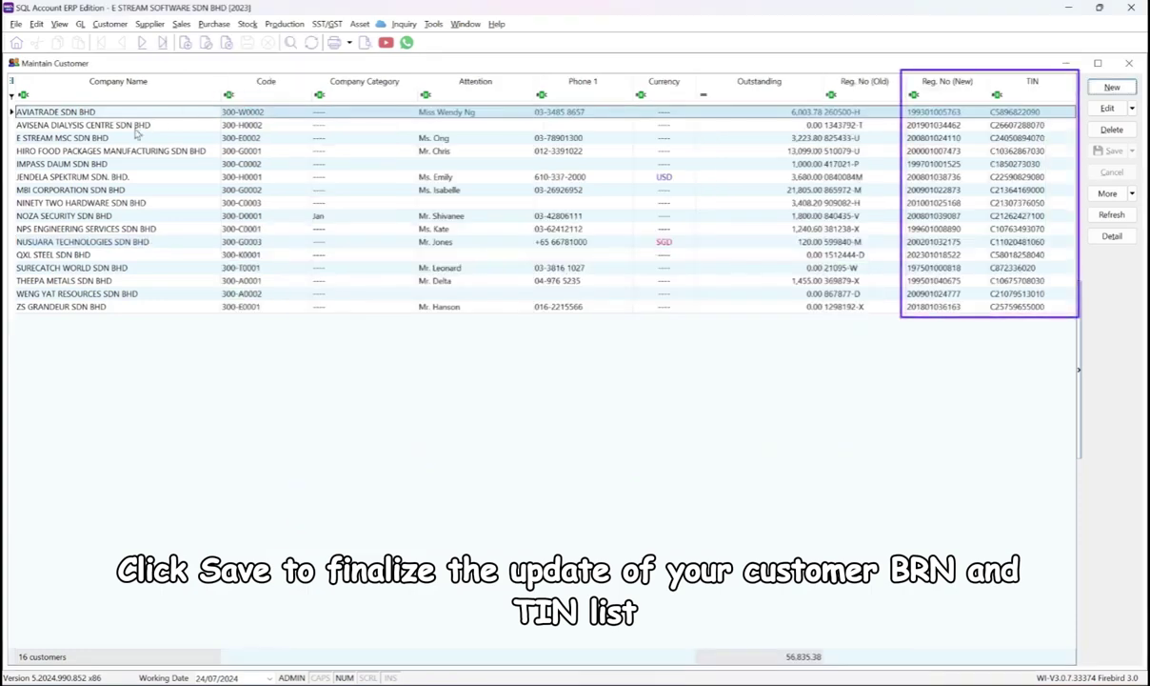
pyautogui.doubleClick(107, 138)
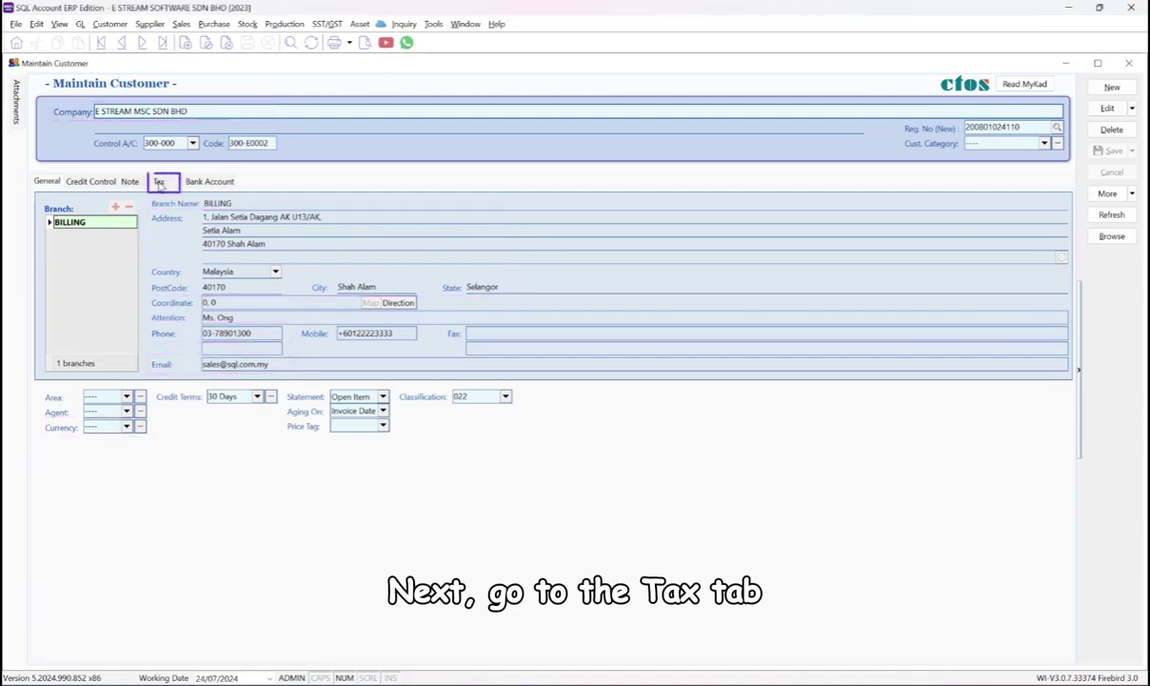
# - Review E STREAM MSC SDN BHD's Tax tab, checking the BRN ID type and TIN options
pyautogui.click(159, 182)
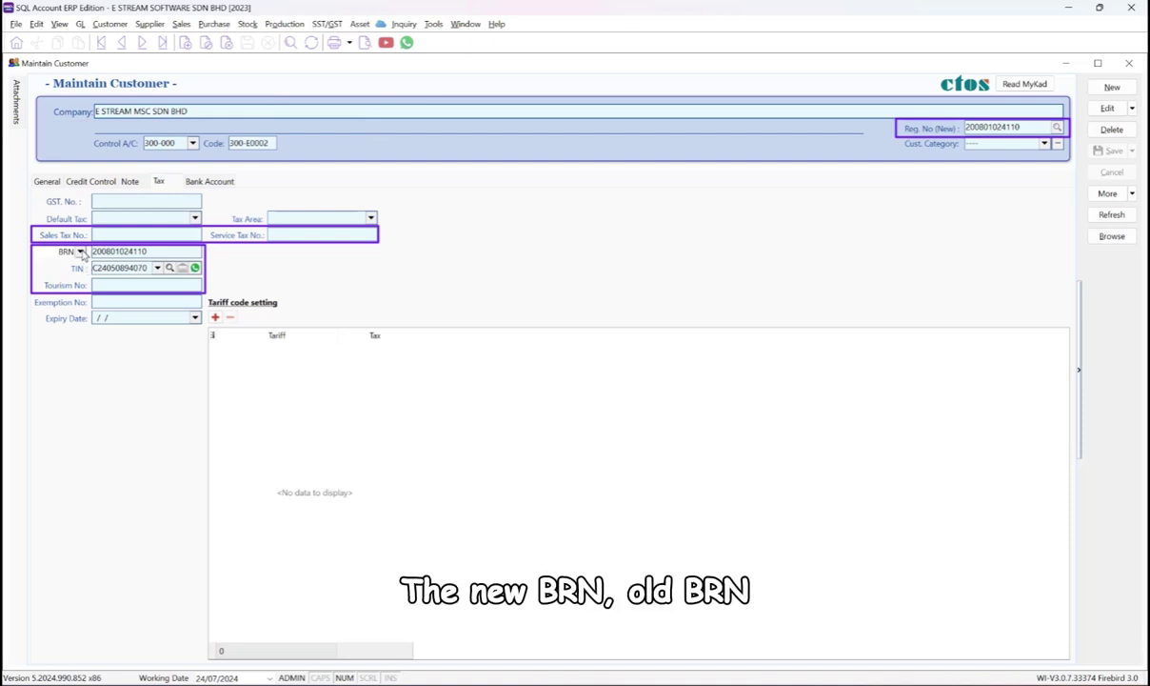
pyautogui.click(81, 251)
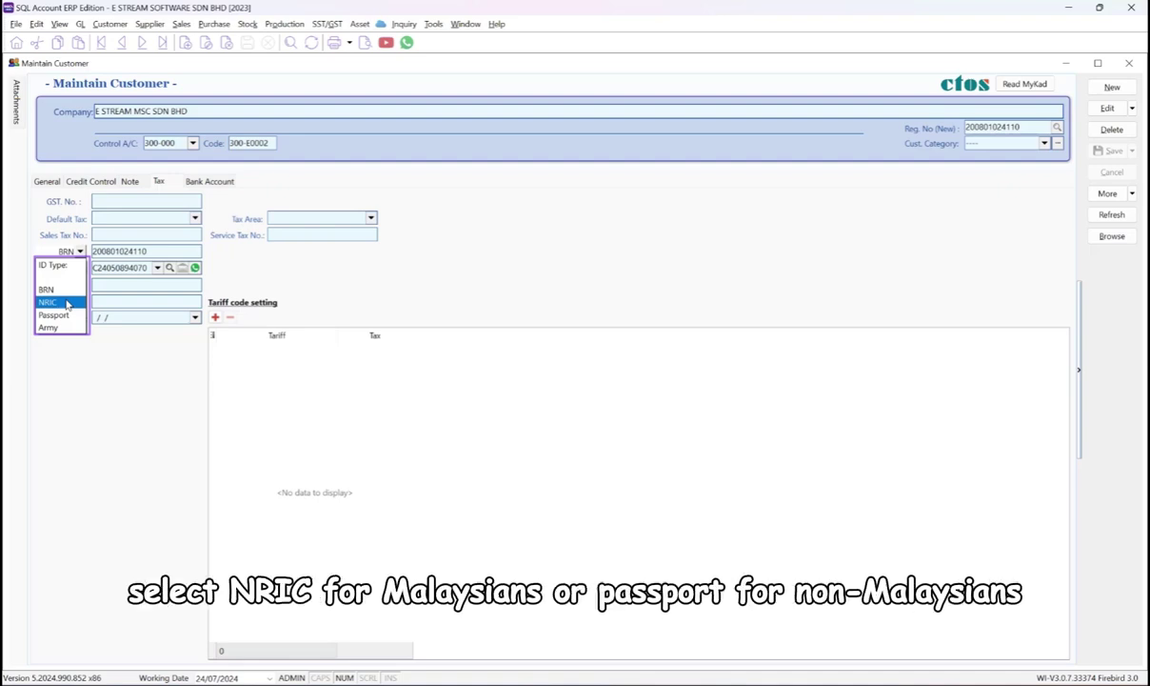
pyautogui.click(143, 249)
pyautogui.click(157, 267)
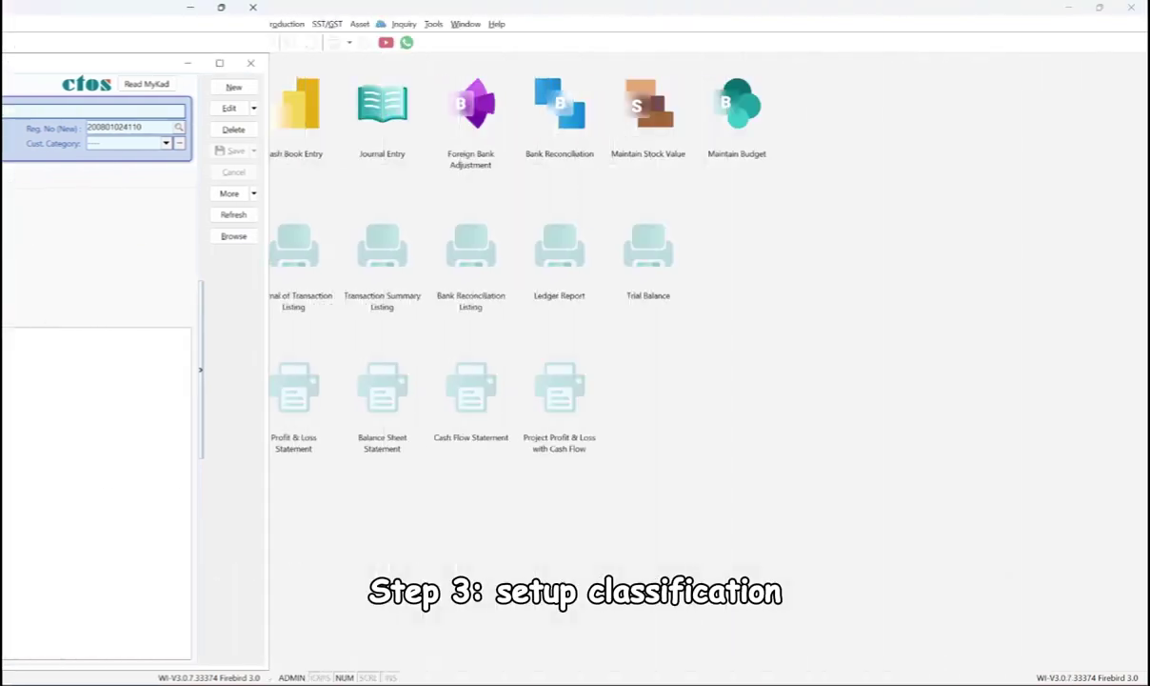
# - Open stock item BOM-01/Black from the stock item maintenance list
pyautogui.click(251, 29)
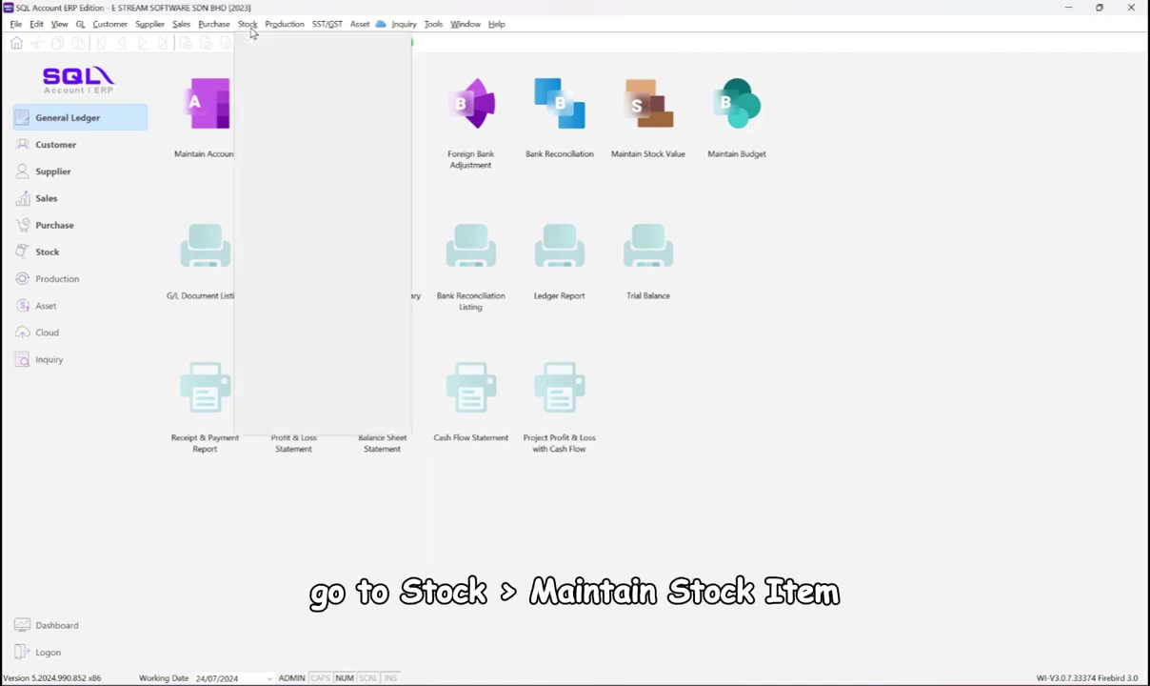
pyautogui.click(257, 57)
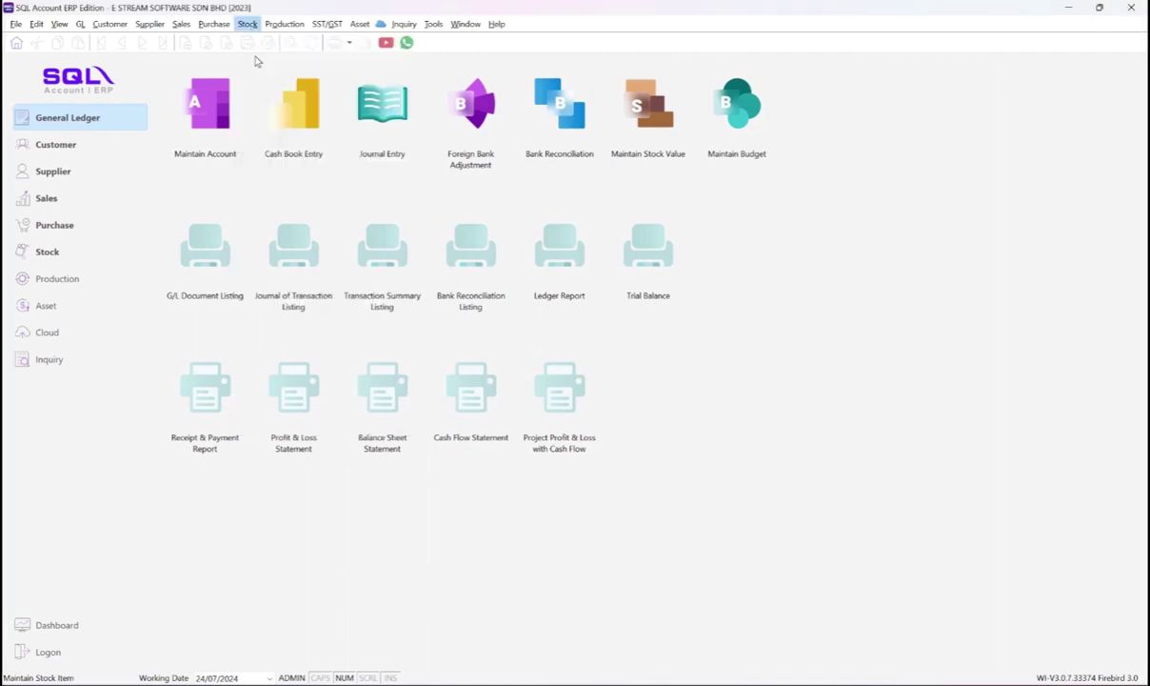
pyautogui.click(1111, 213)
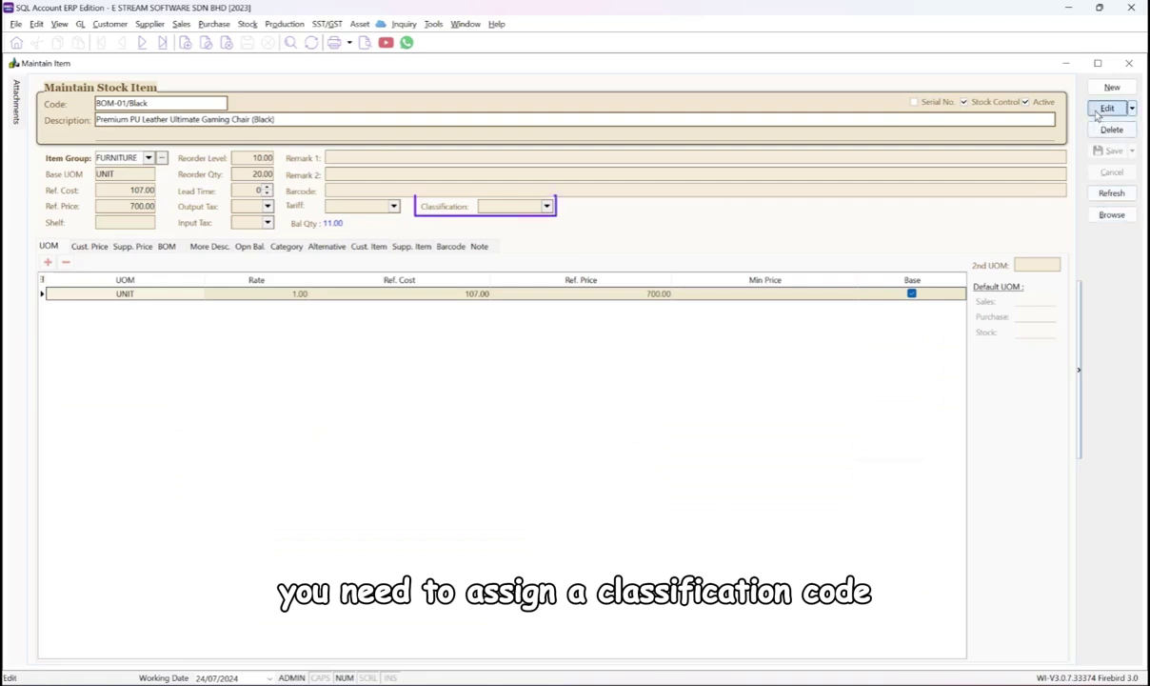
# - Set BOM-01/Black's classification to 022 Others, save, and return to the item list
pyautogui.click(1108, 108)
pyautogui.click(547, 207)
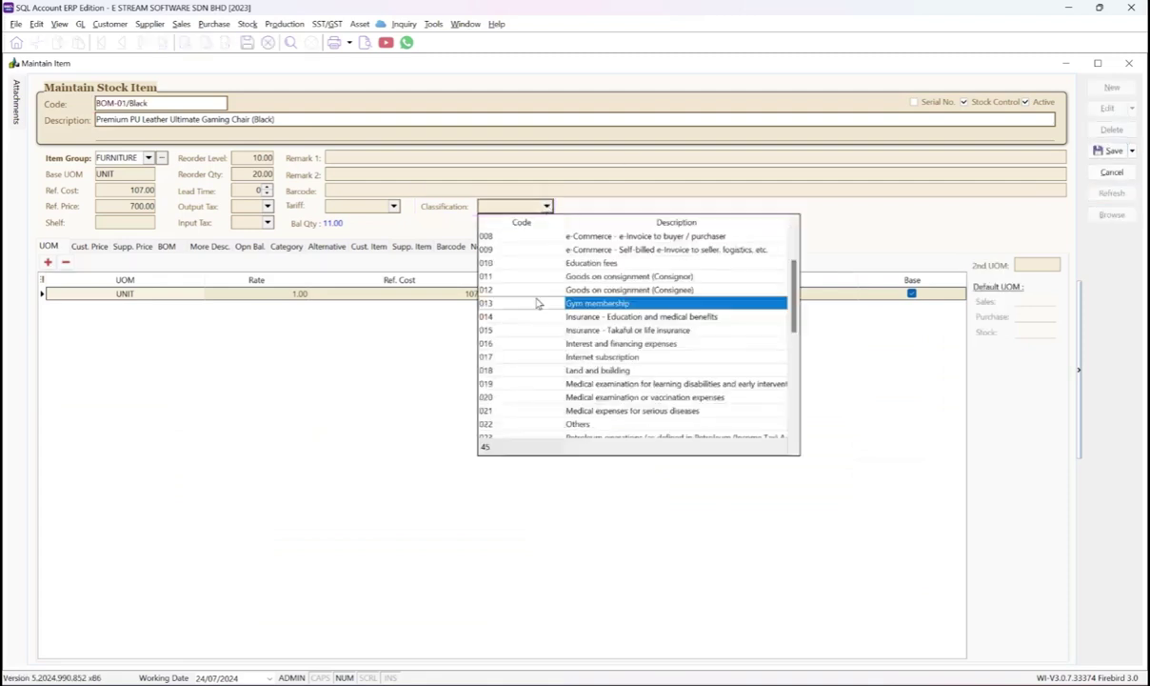
pyautogui.click(550, 424)
pyautogui.click(1109, 152)
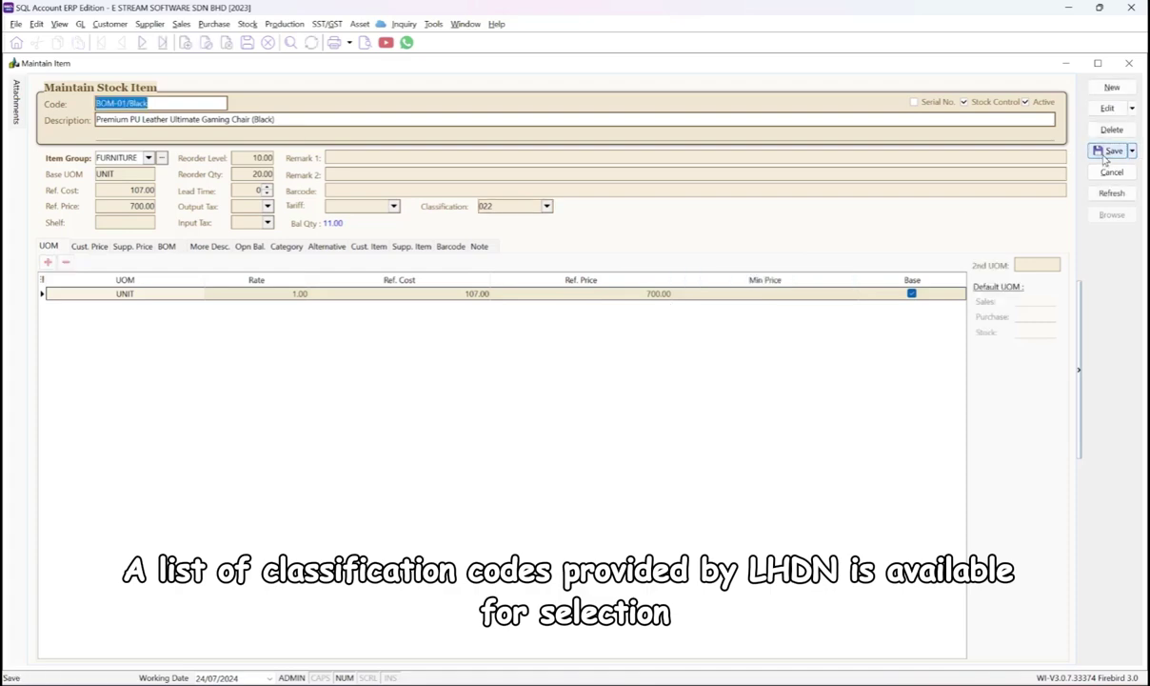
pyautogui.click(1111, 214)
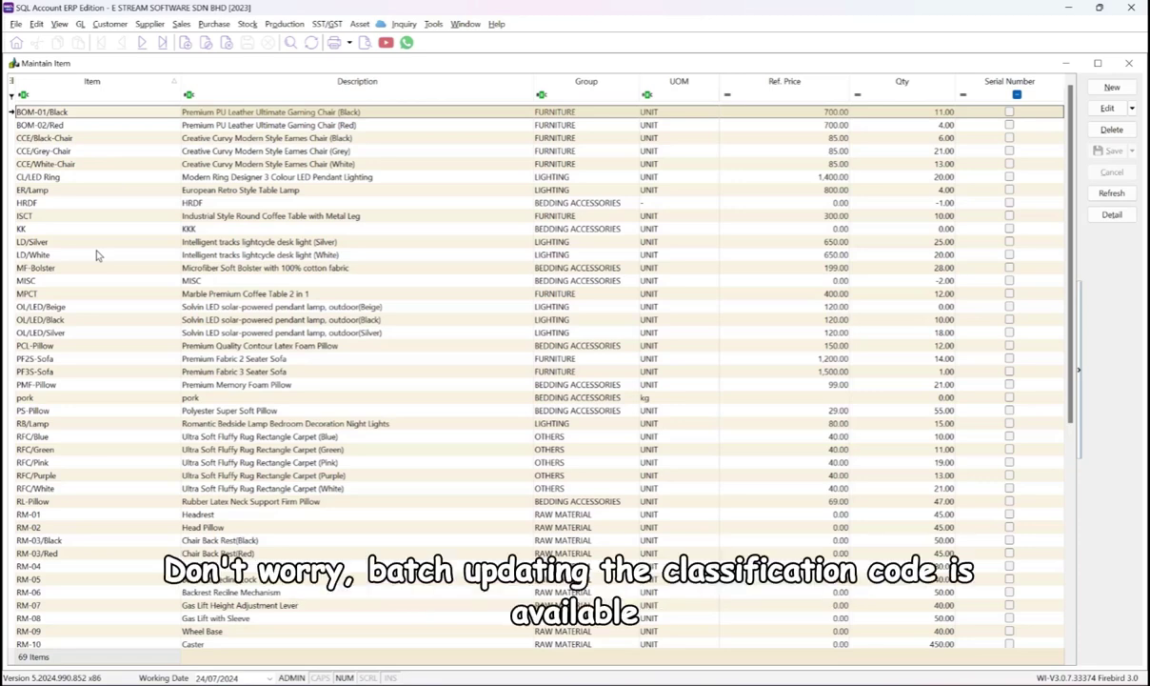
# - Batch-edit the 28 items LD/Silver through RM-07 to classification code 022
pyautogui.click(96, 245)
pyautogui.keyDown('shift'); pyautogui.click(64, 607); pyautogui.keyUp('shift')
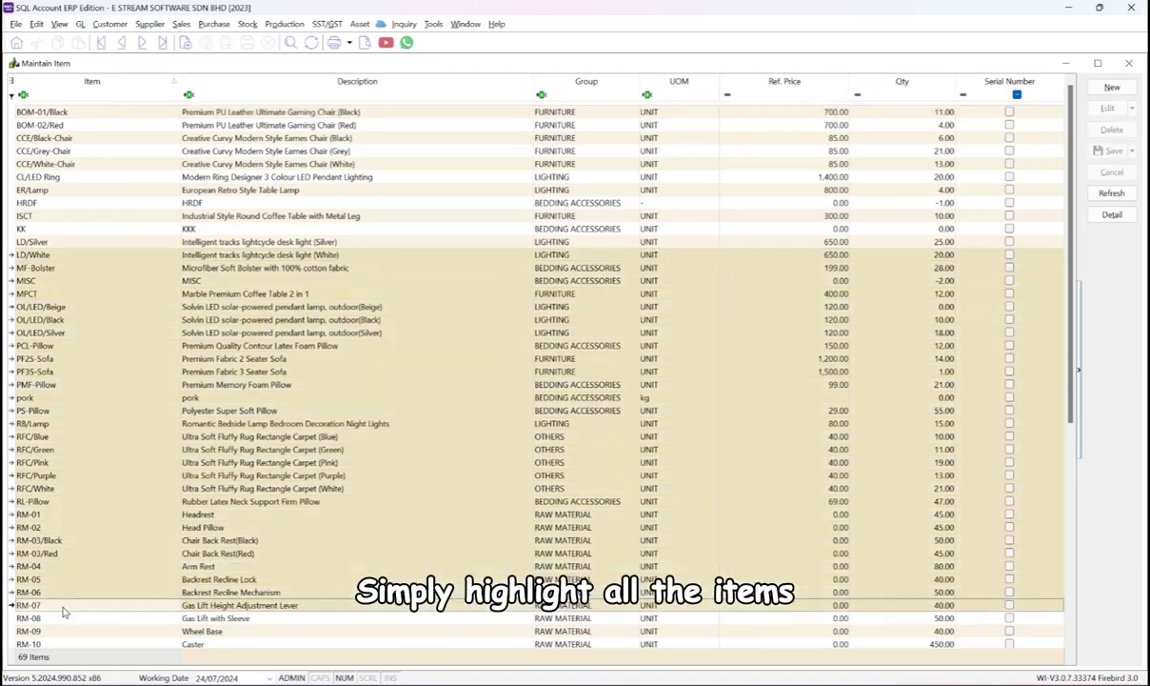
pyautogui.rightClick(665, 372)
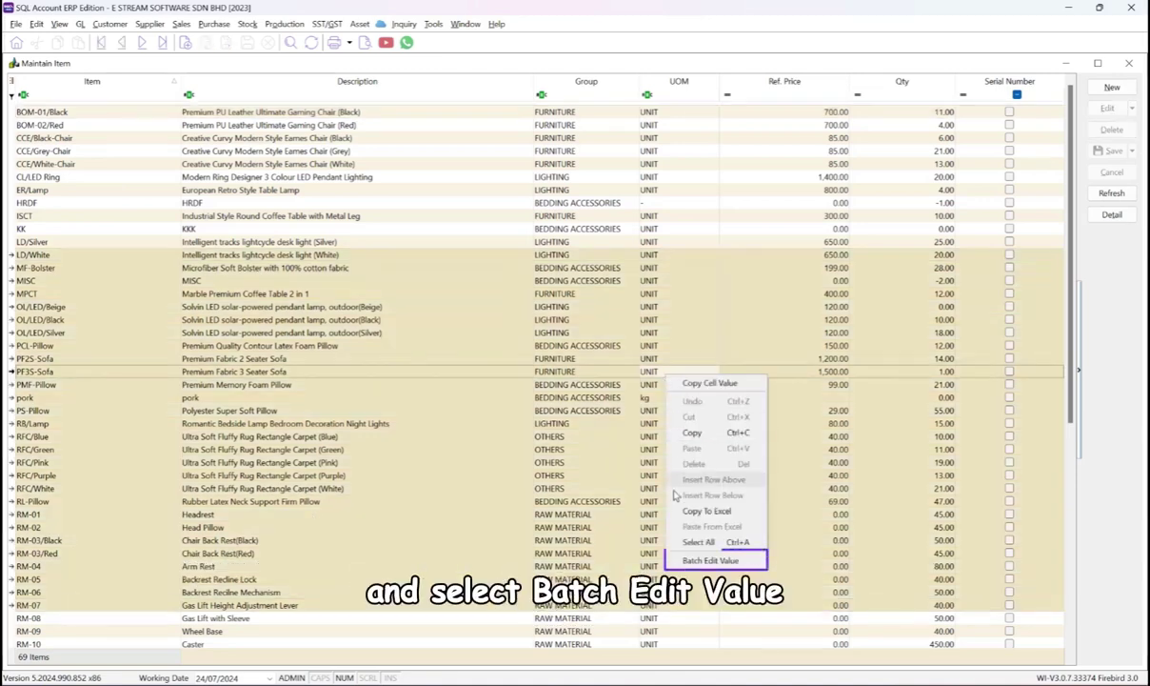
pyautogui.click(704, 558)
pyautogui.click(520, 397)
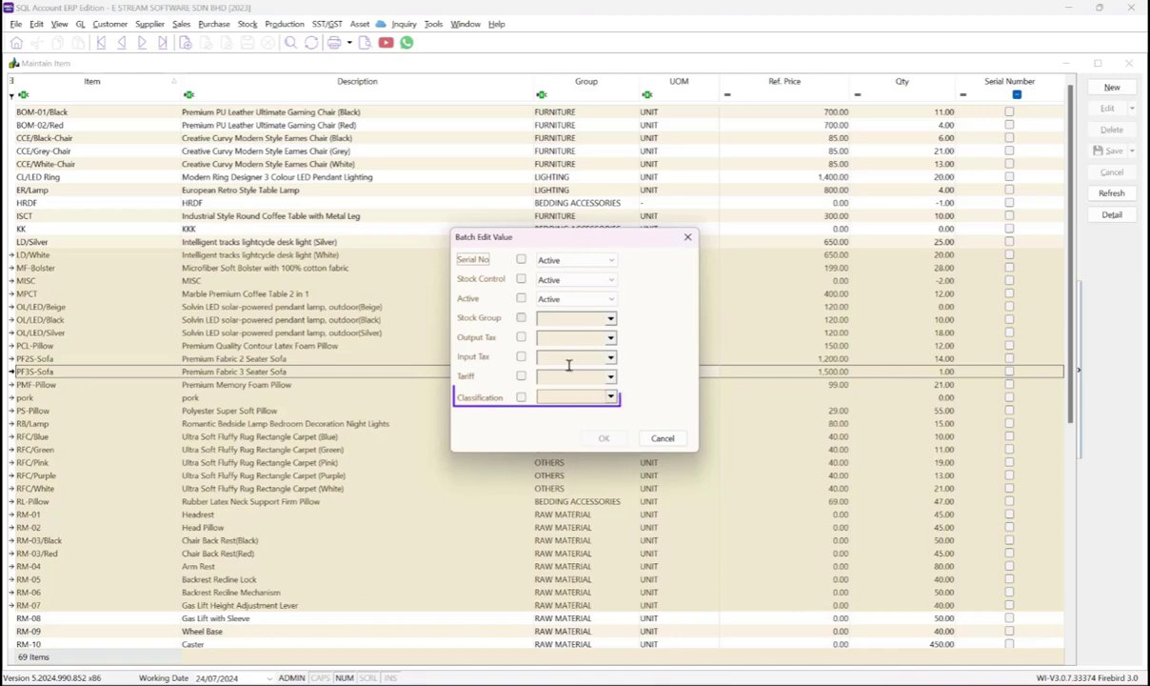
pyautogui.click(611, 397)
pyautogui.click(571, 461)
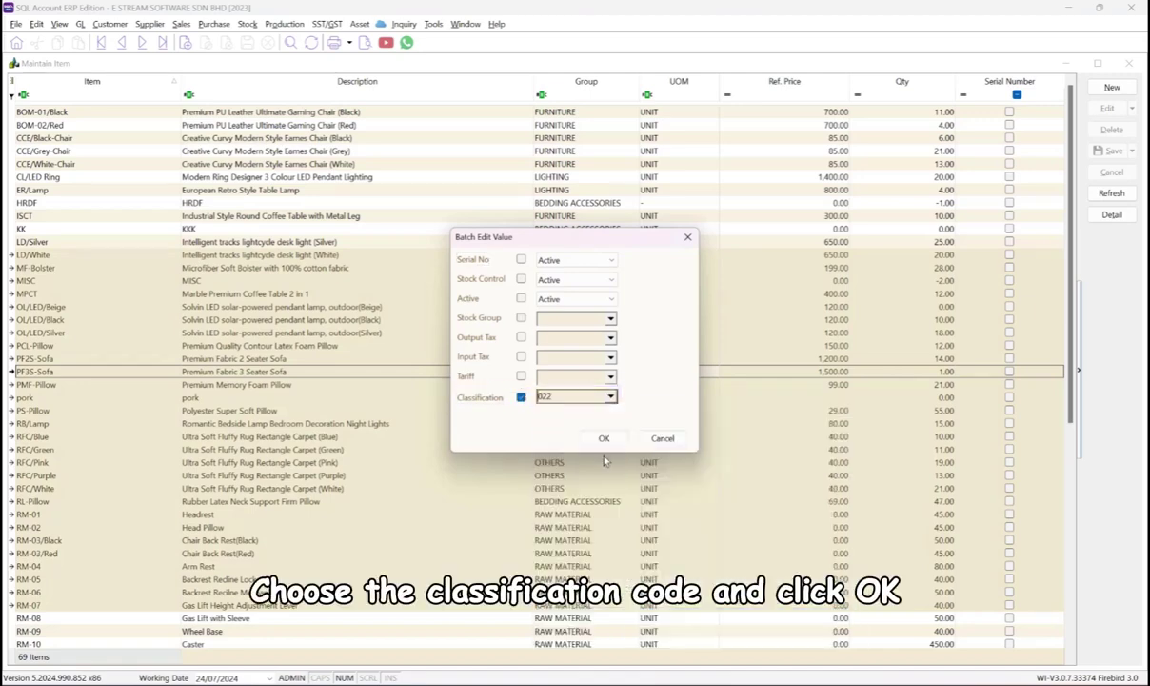
pyautogui.click(603, 439)
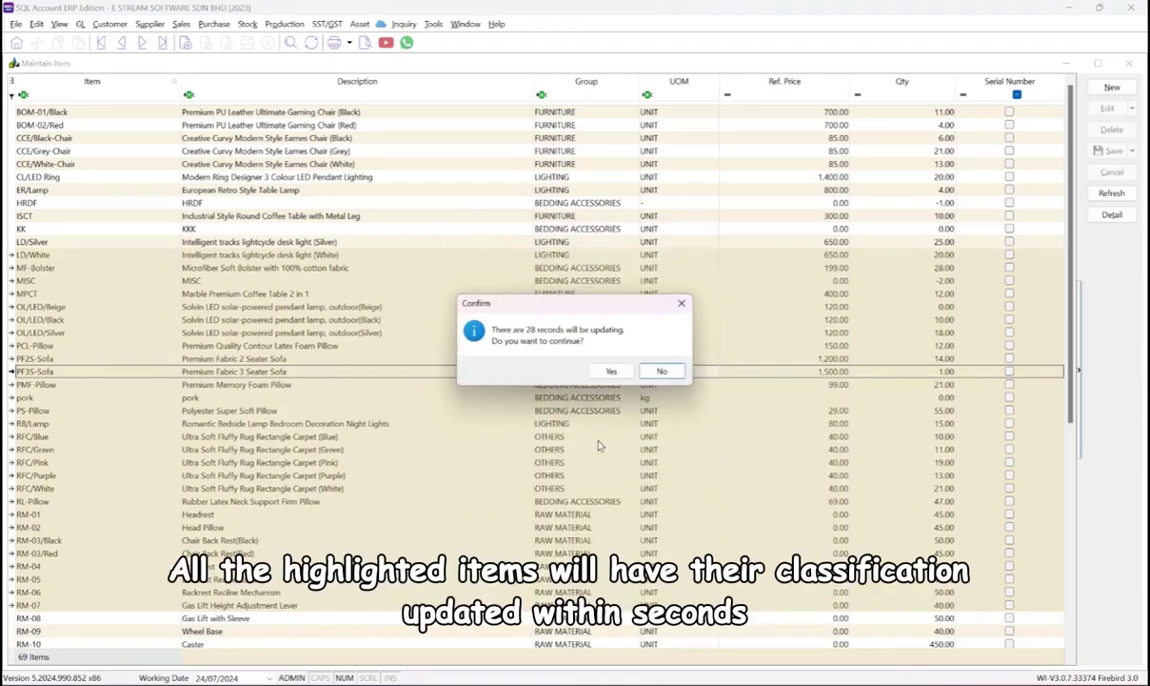
pyautogui.click(609, 372)
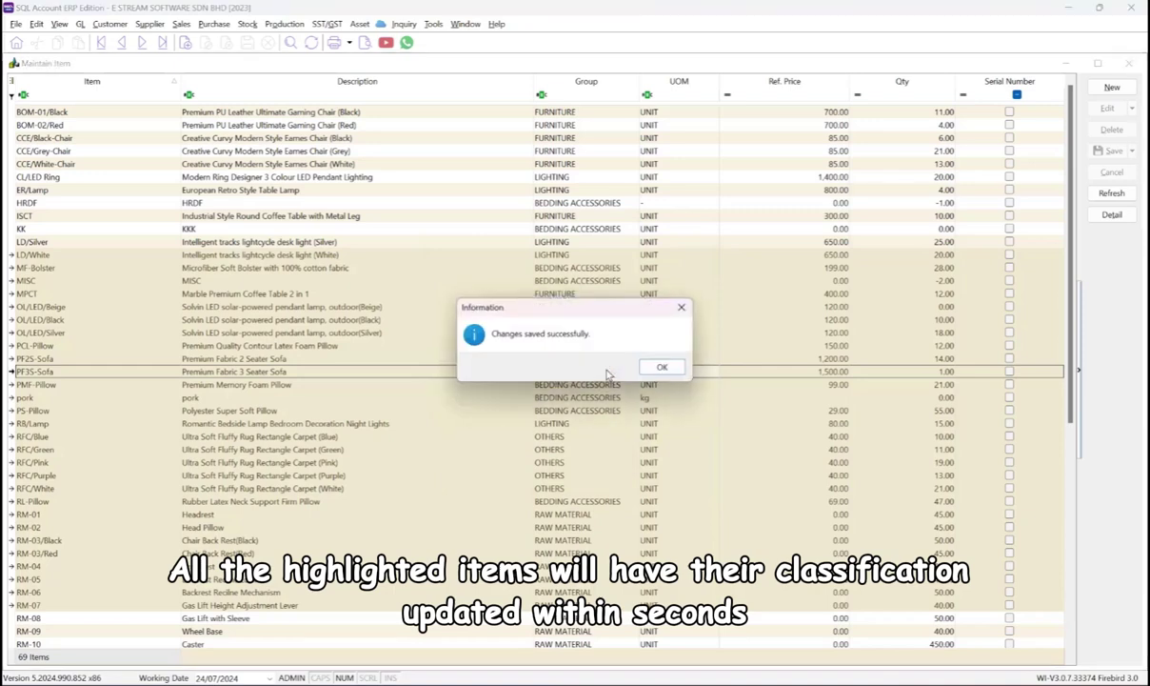
pyautogui.click(662, 368)
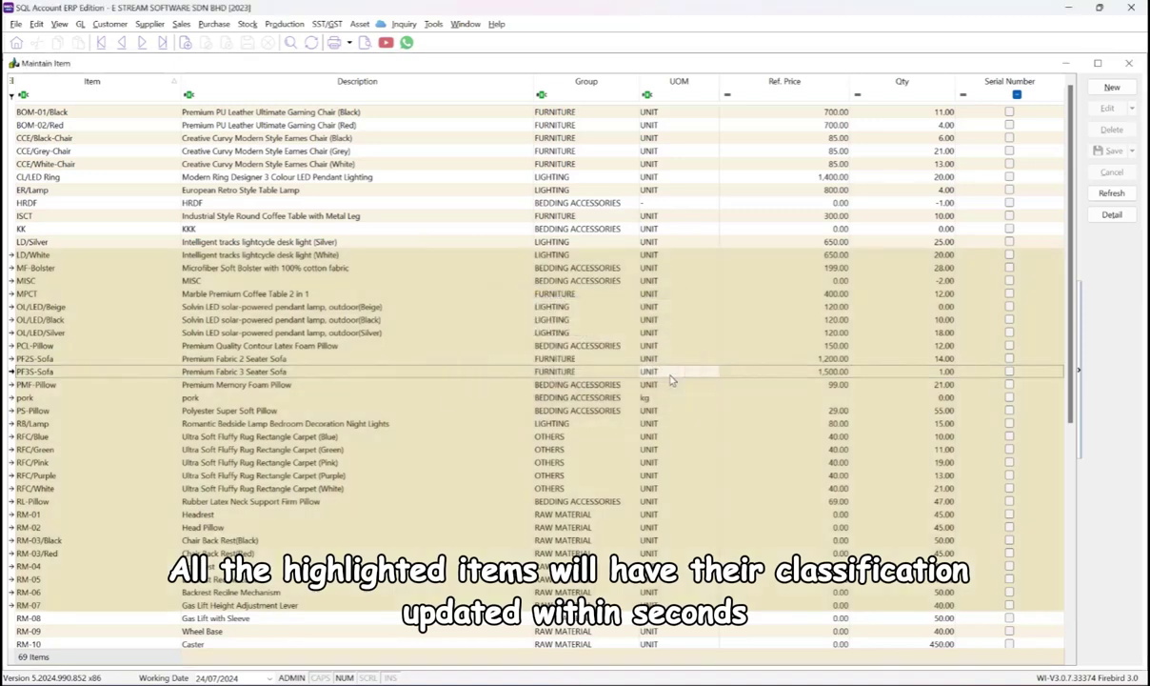
pyautogui.click(11, 81)
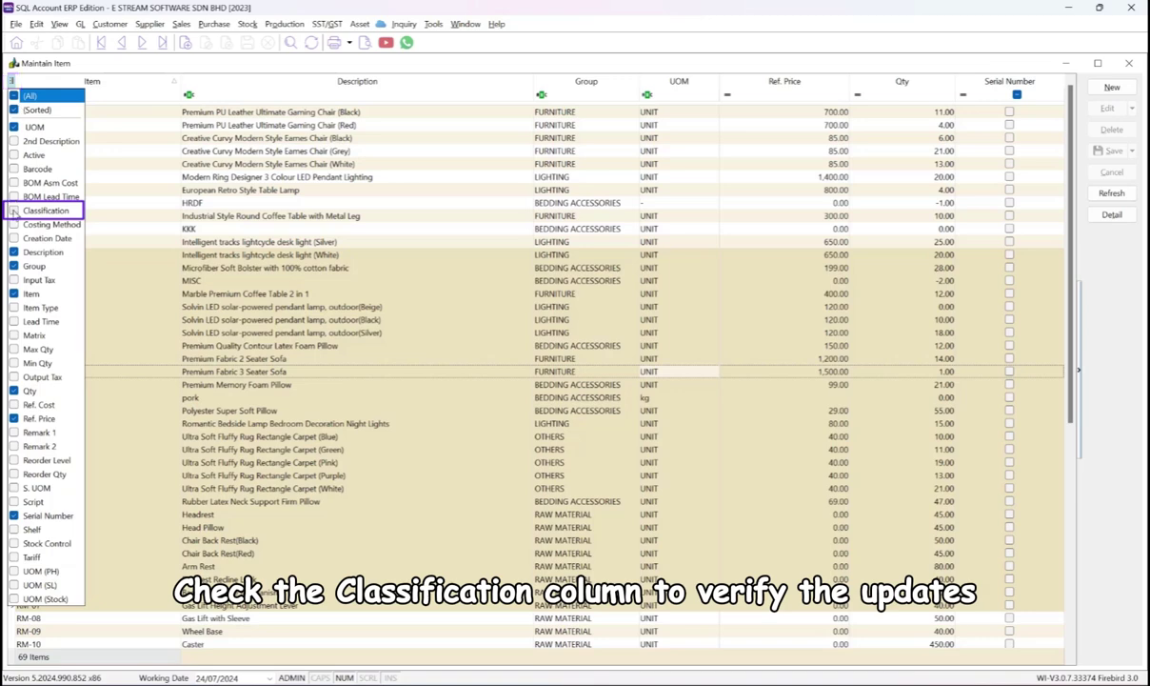
# - Show the Classification column to verify code 022, then close Maintain Item
pyautogui.click(14, 211)
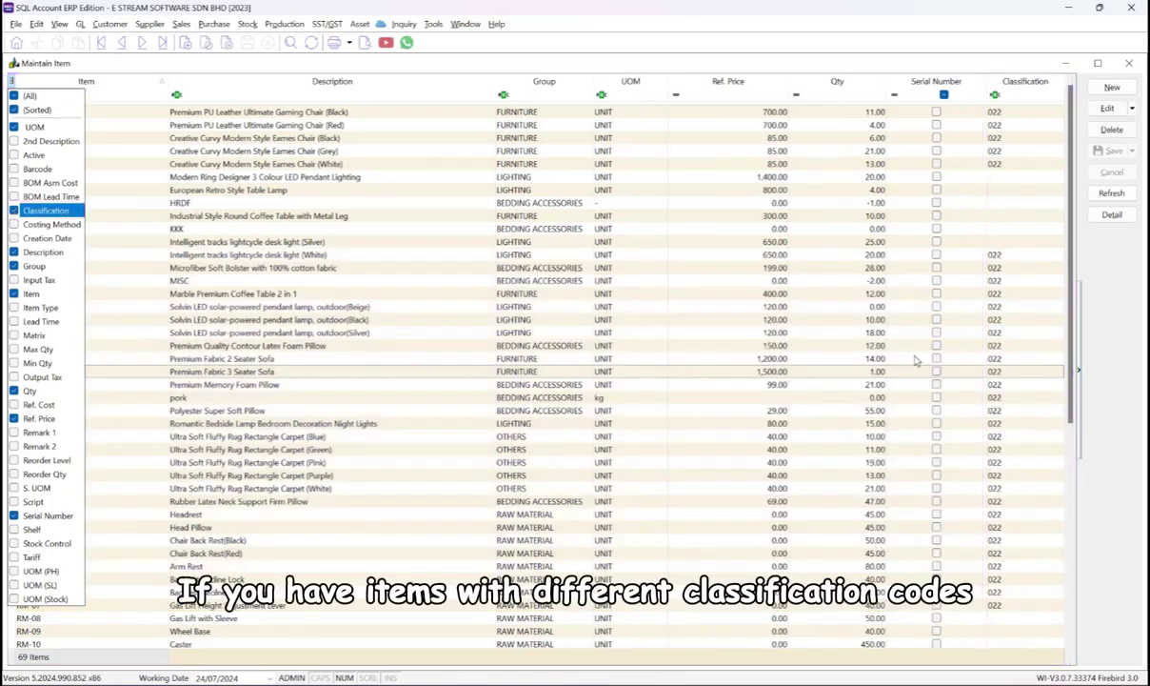
pyautogui.click(1133, 64)
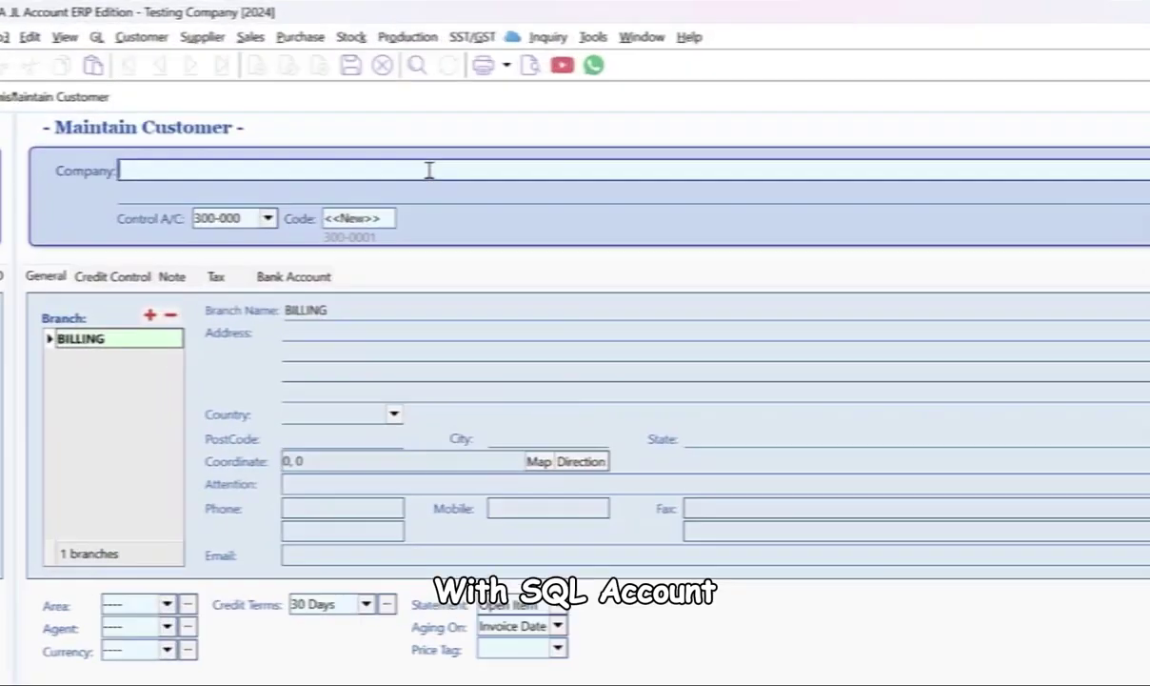
# - Search registration records for ELECTRIC companies, then cancel the lookup
pyautogui.write('ELECTRIC')
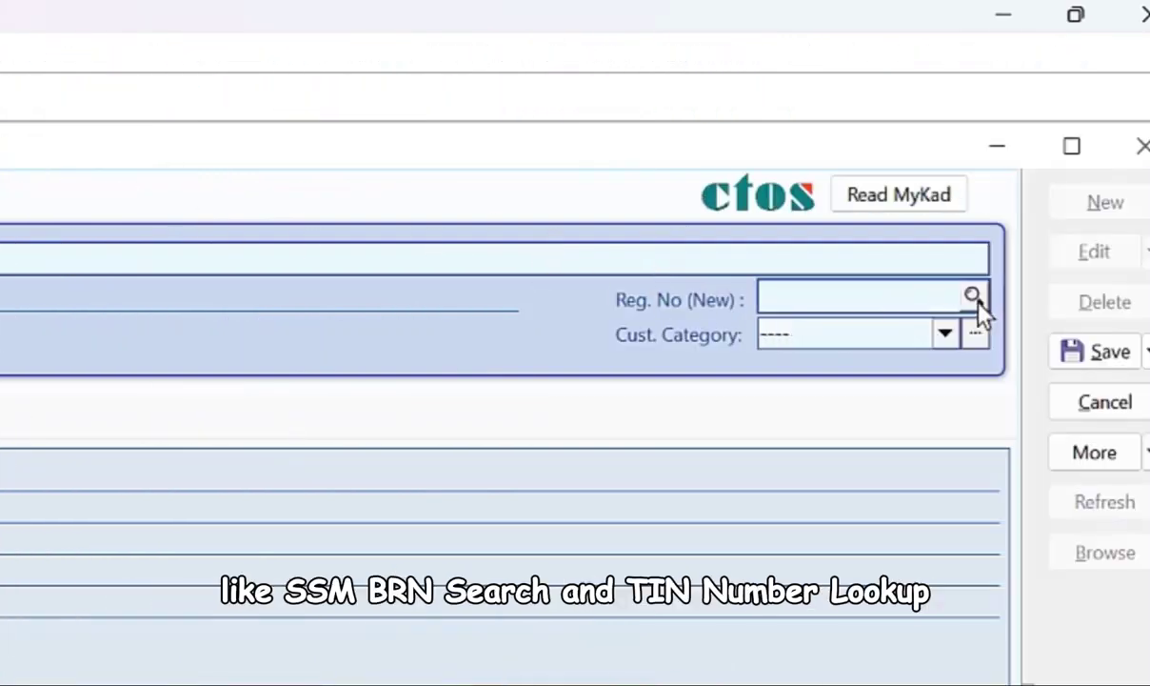
pyautogui.click(972, 294)
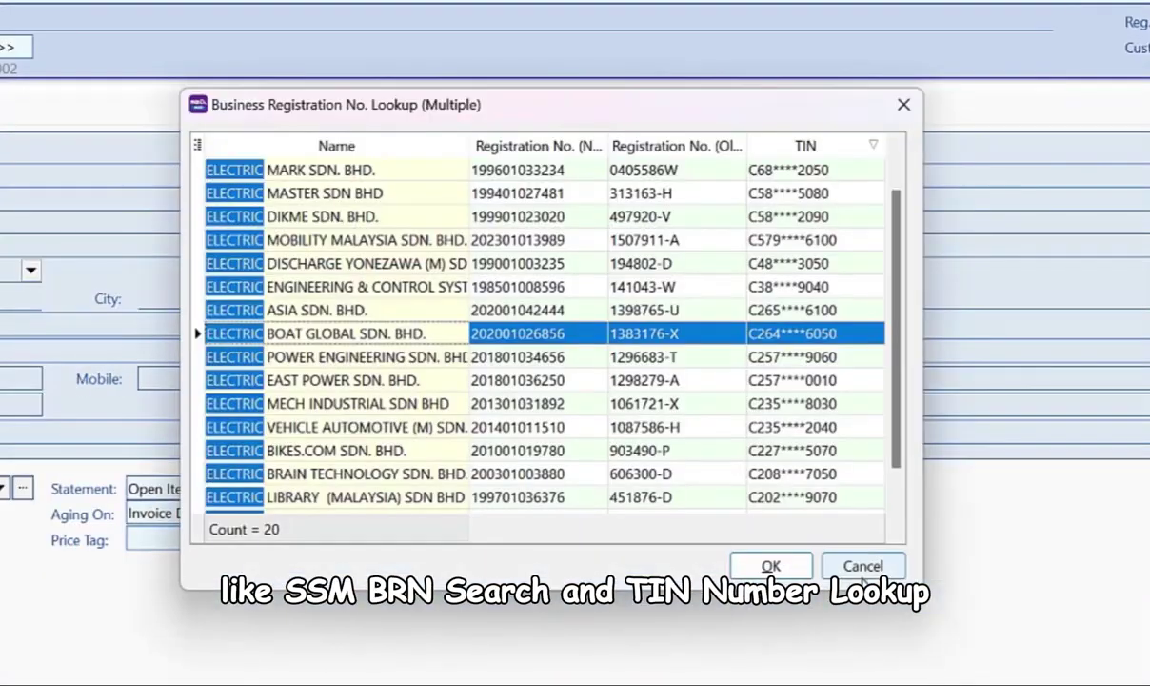
pyautogui.click(864, 570)
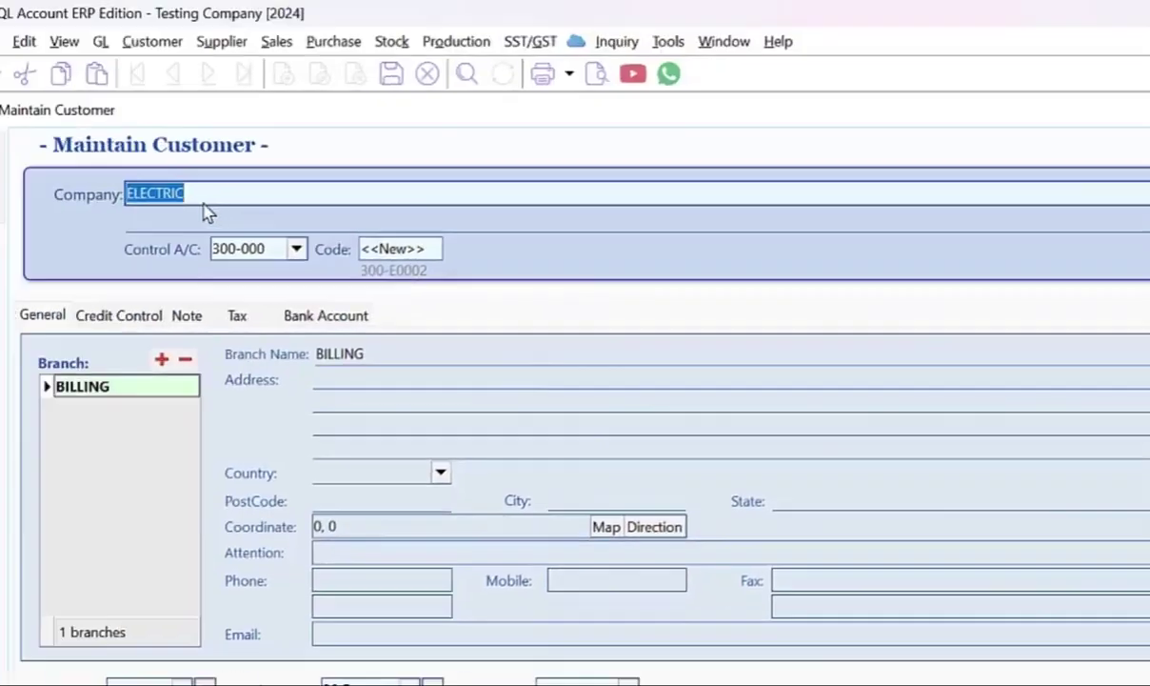
# - Look up SUNSURIA, listing 20 matching companies' registration numbers and TINs
pyautogui.write('SUNSURIA')
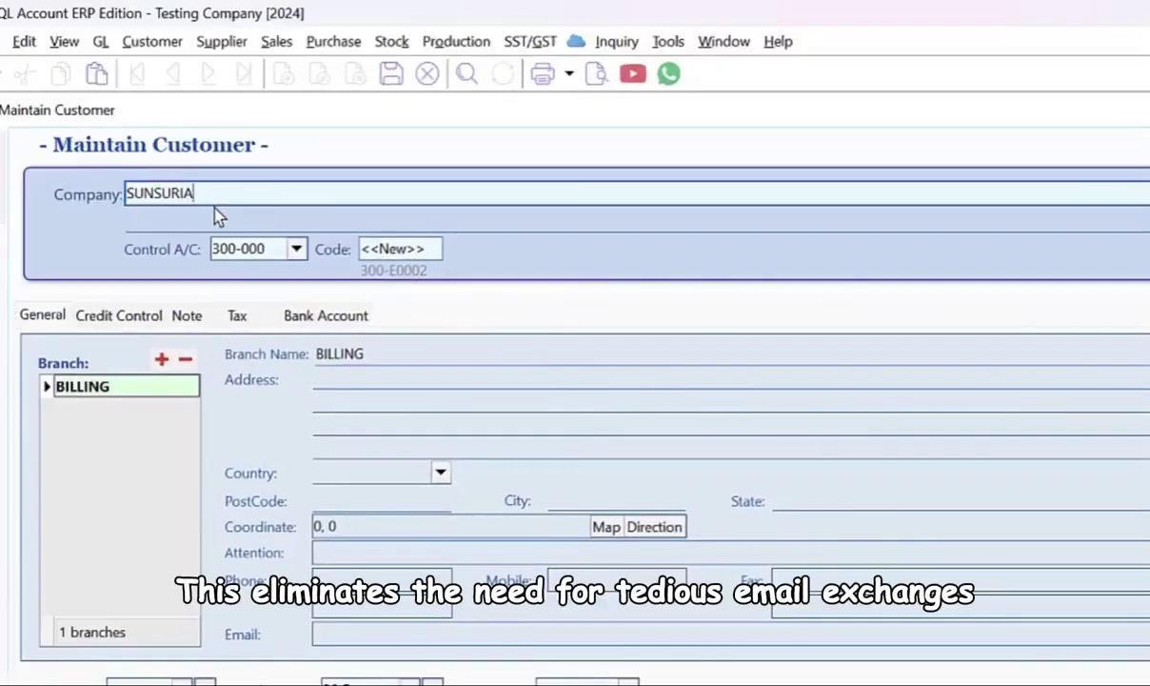
pyautogui.click(1026, 222)
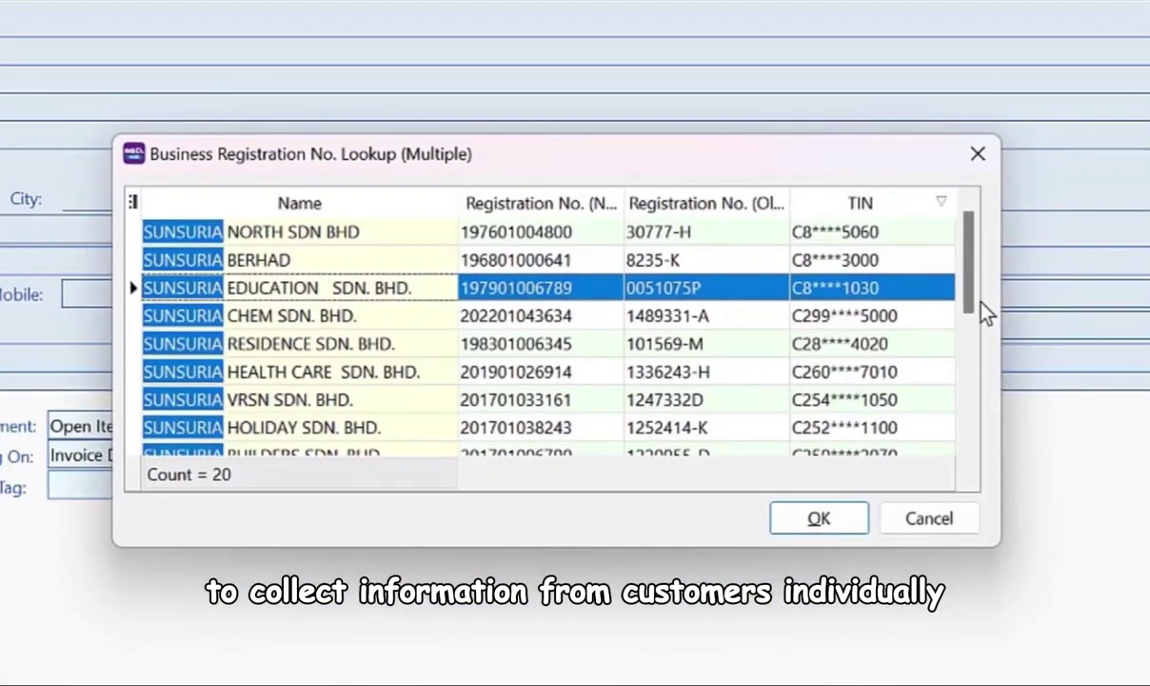
pyautogui.moveTo(982, 307); pyautogui.dragTo(984, 392)
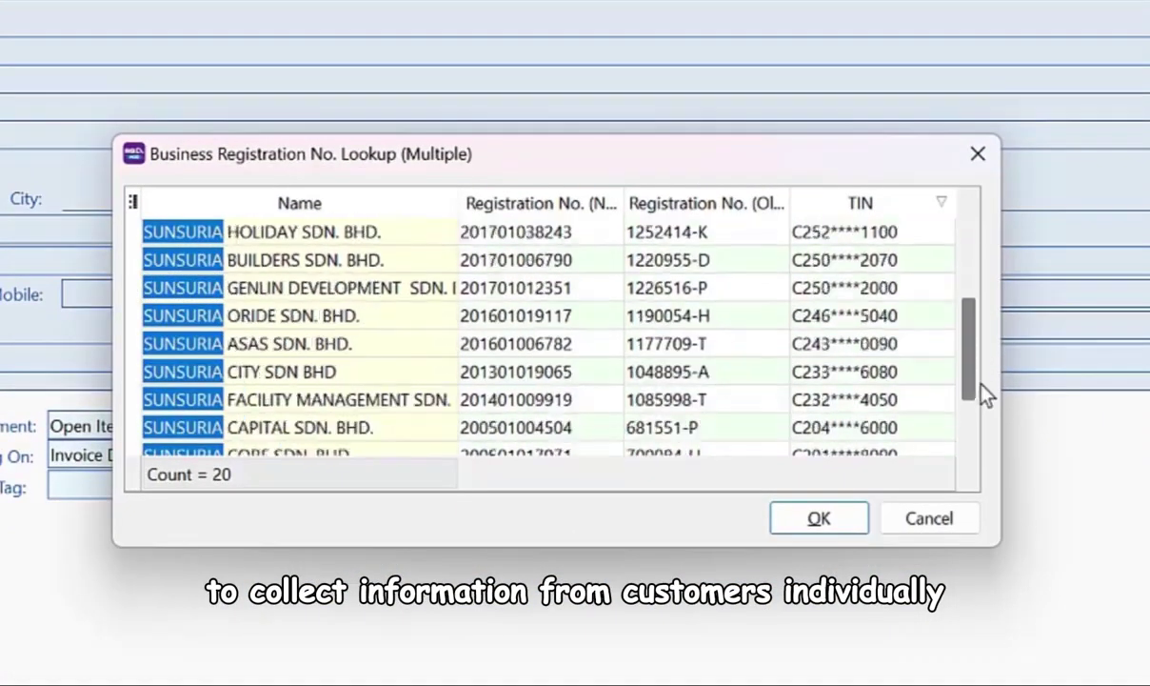